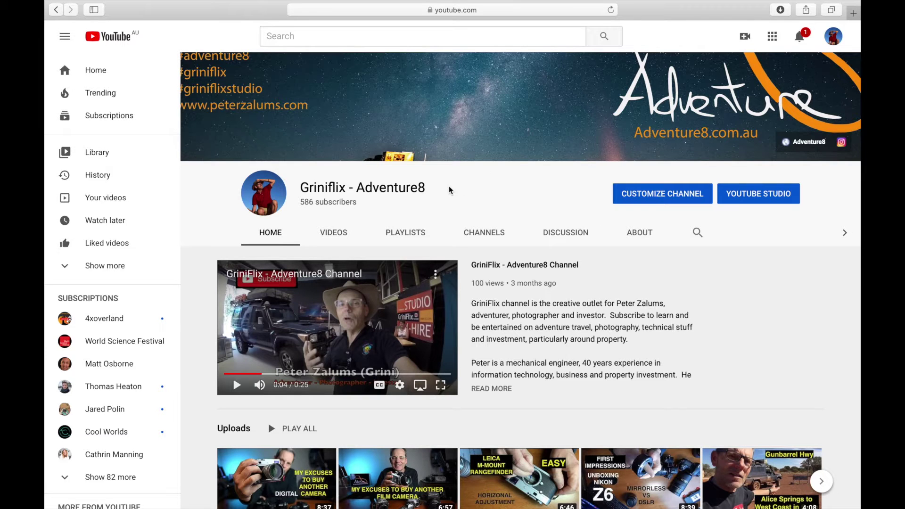
Open YouTube Studio for the signed-in channel.
mouse_move(508, 159)
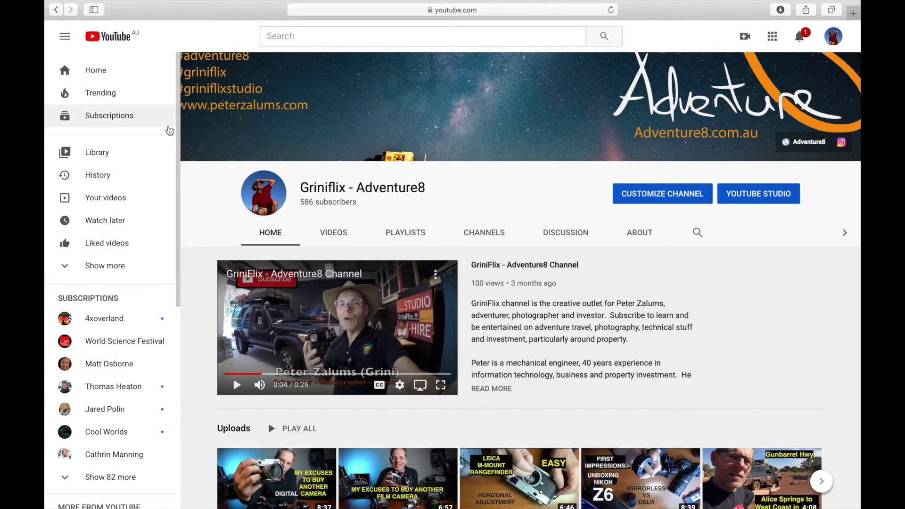
mouse_move(289, 120)
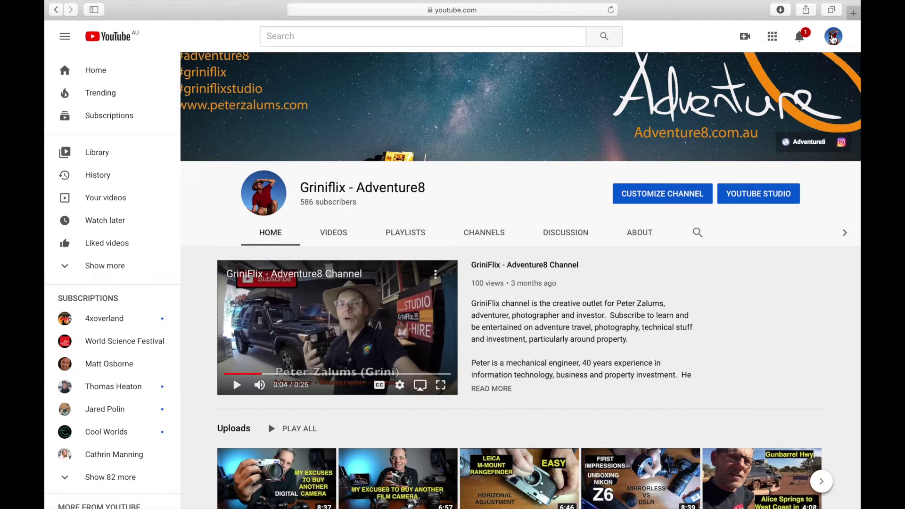
click(833, 38)
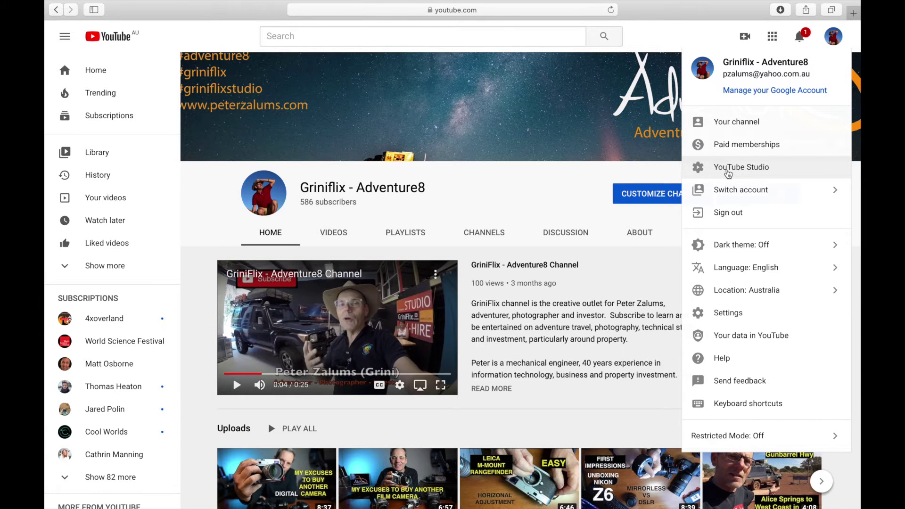
click(728, 172)
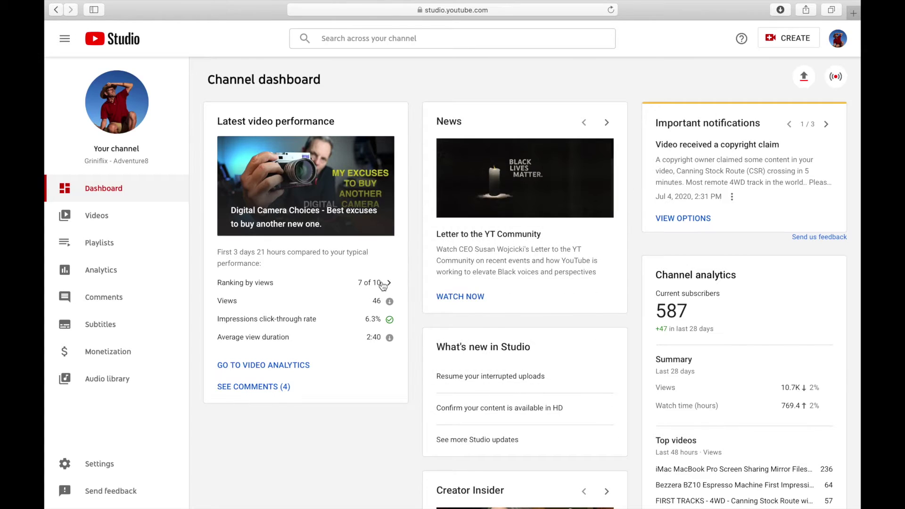
Open the full channel analytics from the dashboard's channel analytics summary.
mouse_move(378, 286)
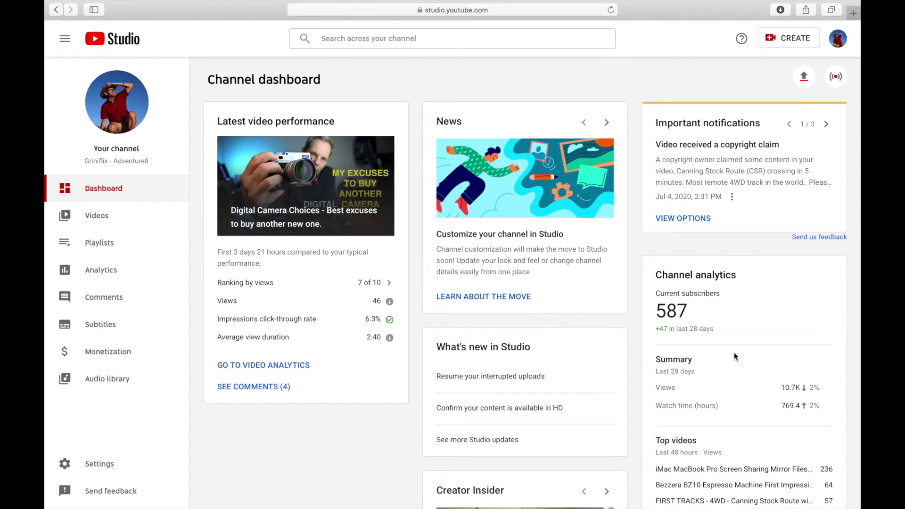
scroll(734, 355, down, 3)
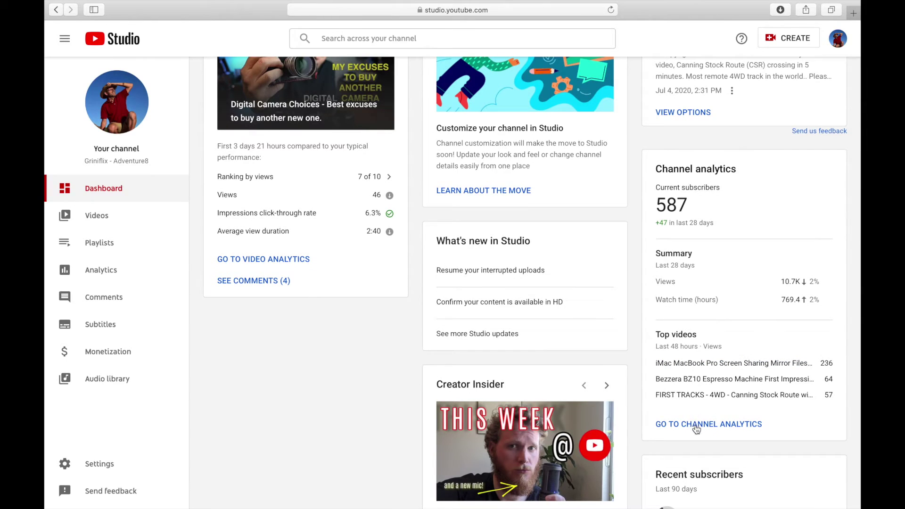
click(704, 424)
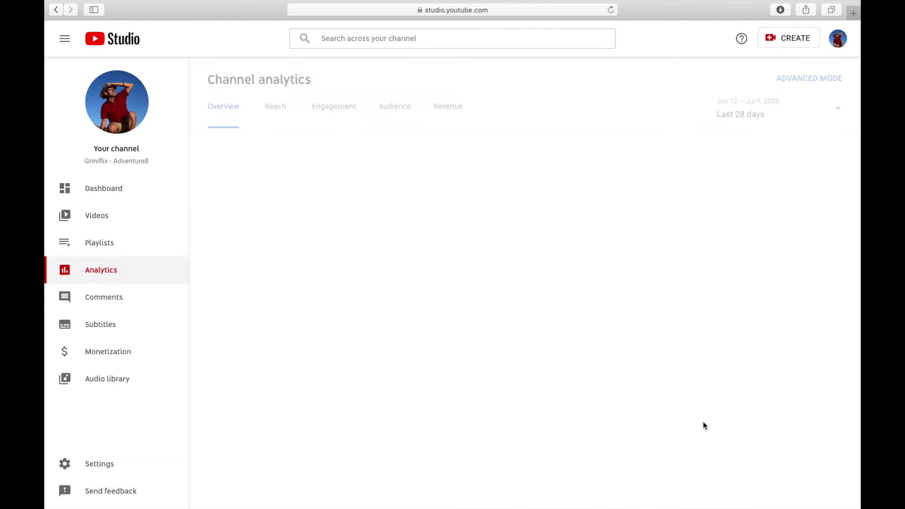
Look over the analytics overview and set its date range to Last 28 days.
mouse_move(427, 335)
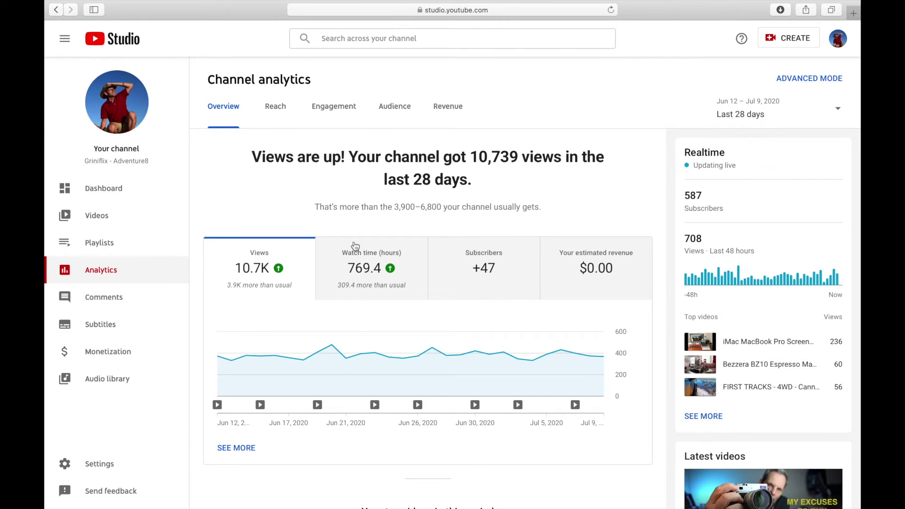
scroll(527, 236, down, 3)
mouse_move(527, 236)
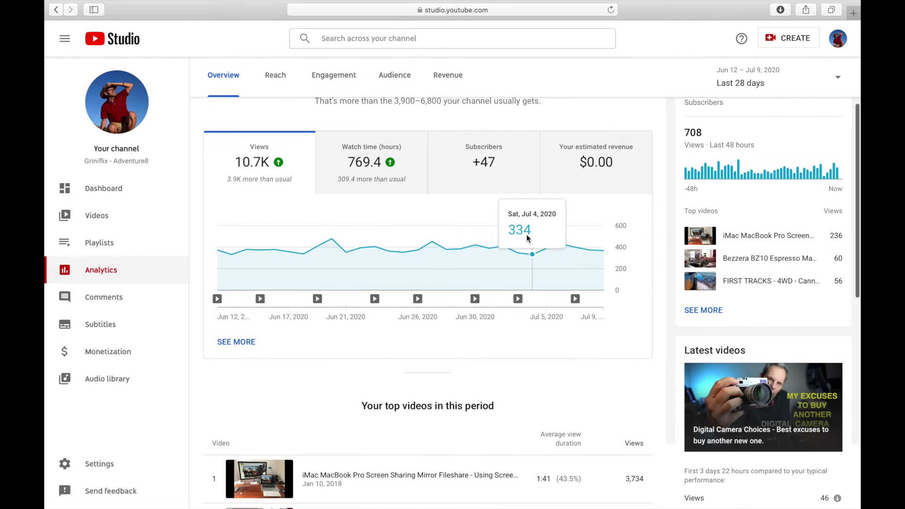
scroll(527, 236, up, 2)
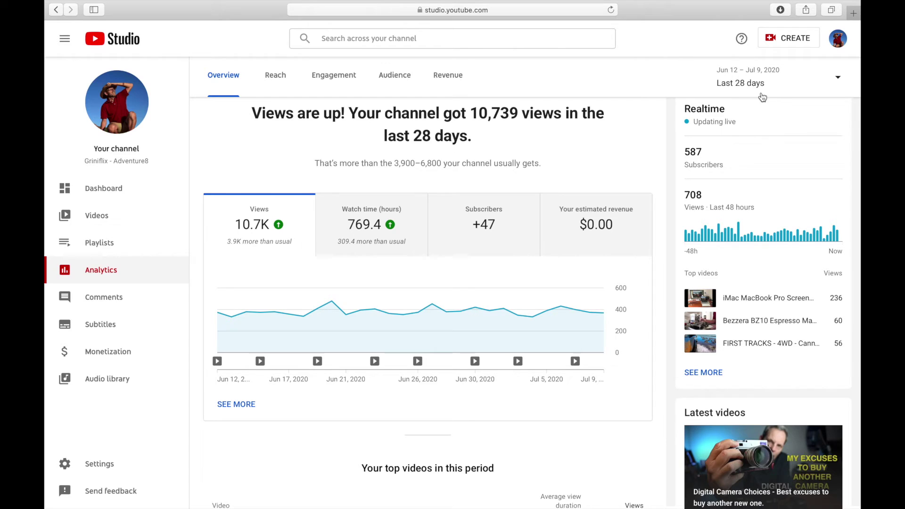
click(840, 81)
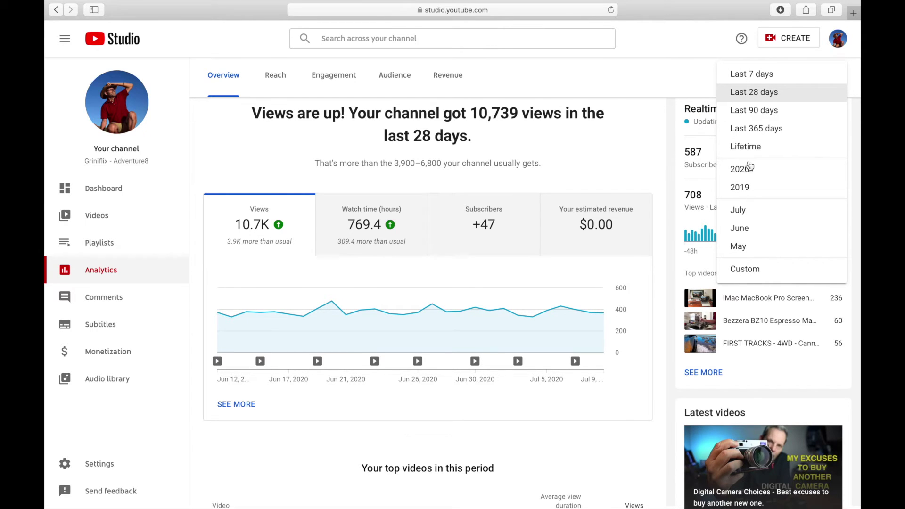
click(768, 94)
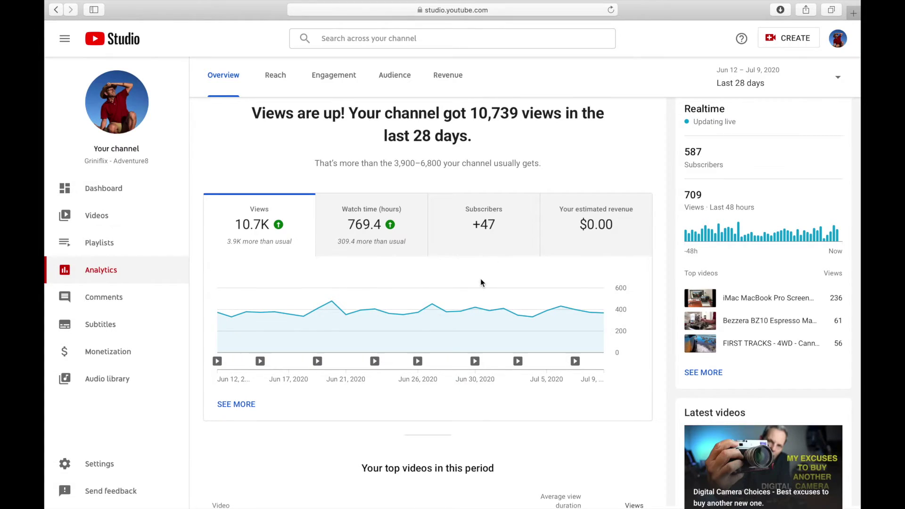
Review the top videos in this period and open the detailed report behind the overview's views chart.
scroll(480, 278, down, 5)
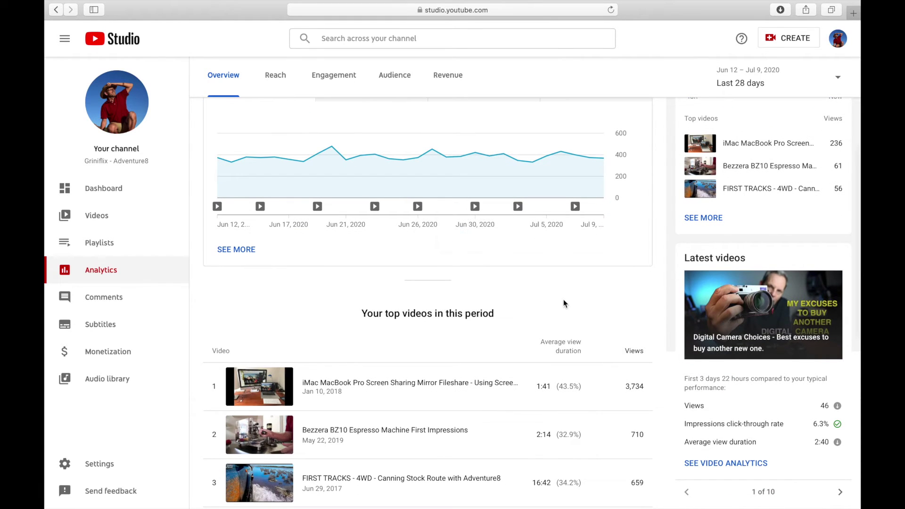
scroll(406, 329, down, 10)
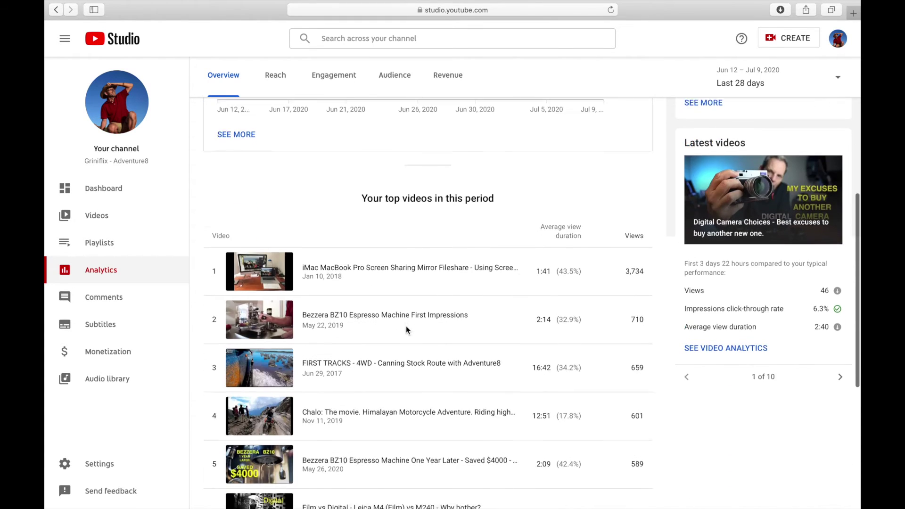
scroll(406, 329, up, 6)
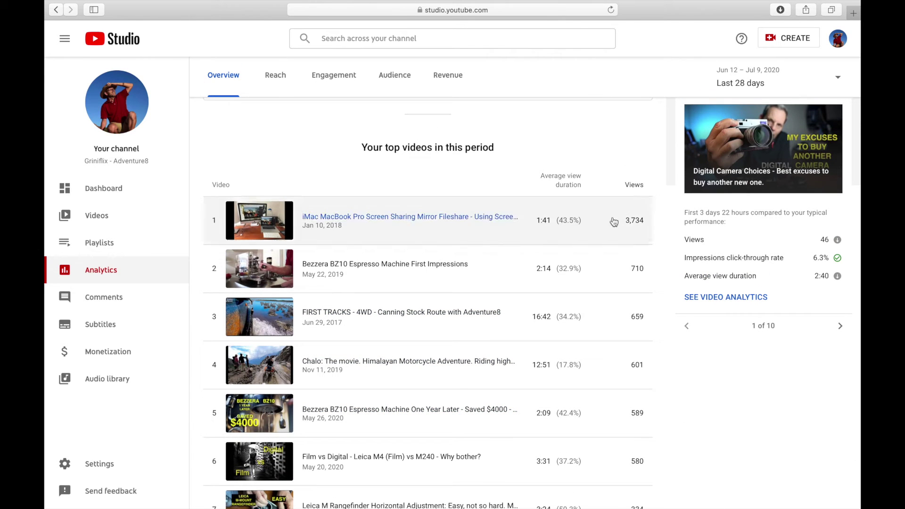
mouse_move(630, 188)
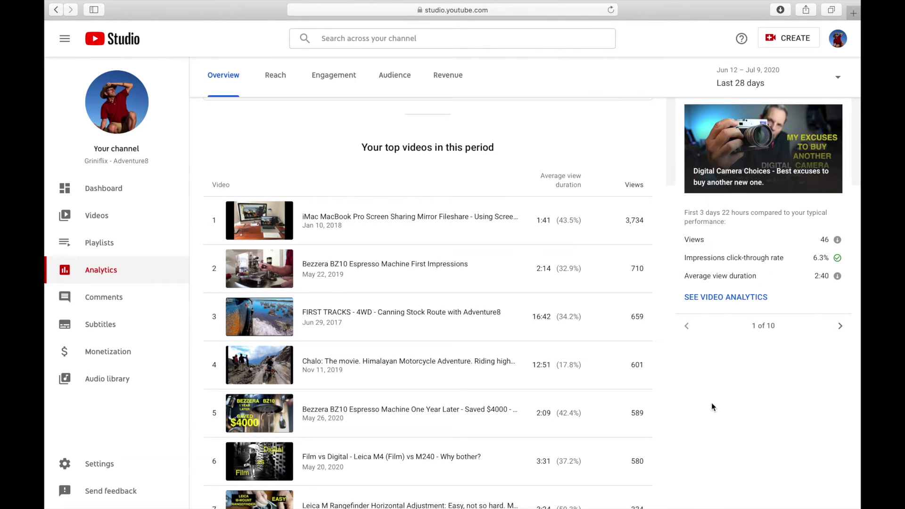
scroll(712, 402, up, 8)
scroll(350, 243, down, 1)
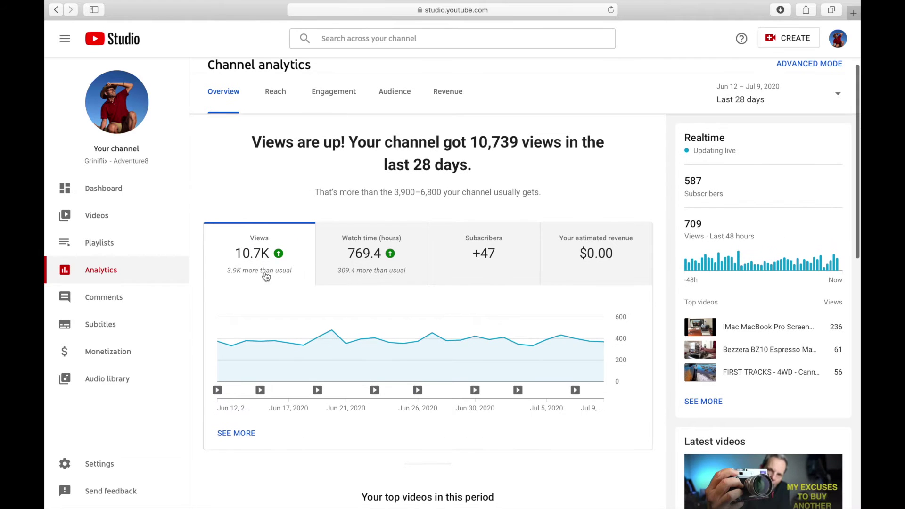
mouse_move(217, 389)
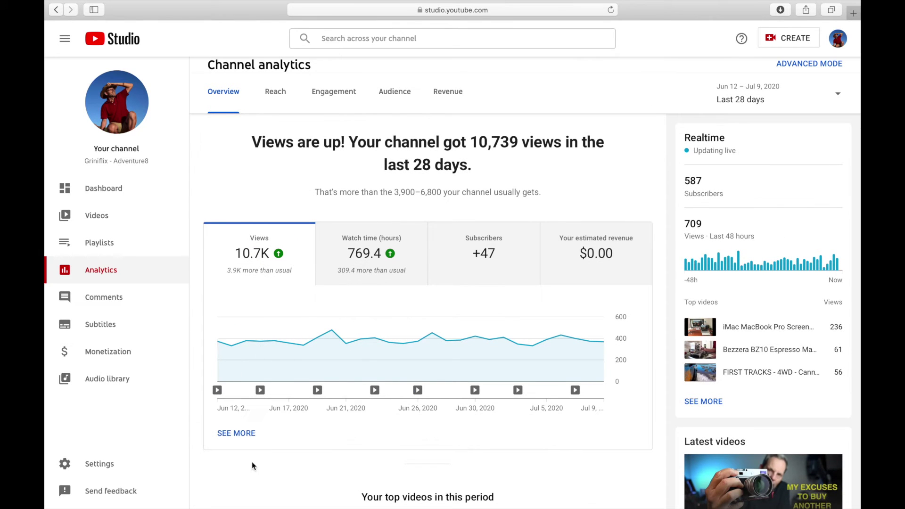
click(240, 434)
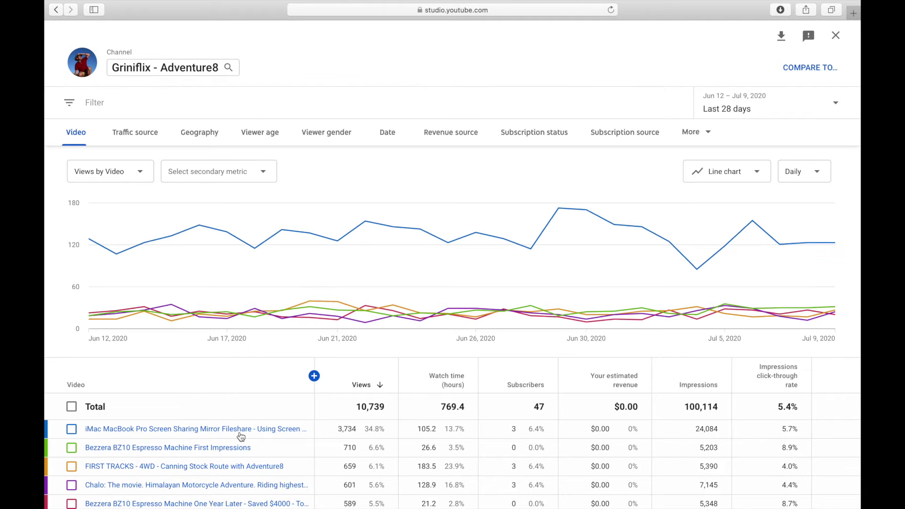
Examine the per-video table of views, watch time, subscribers, estimated revenue and impressions, including the most viewed video's entry.
scroll(241, 436, down, 10)
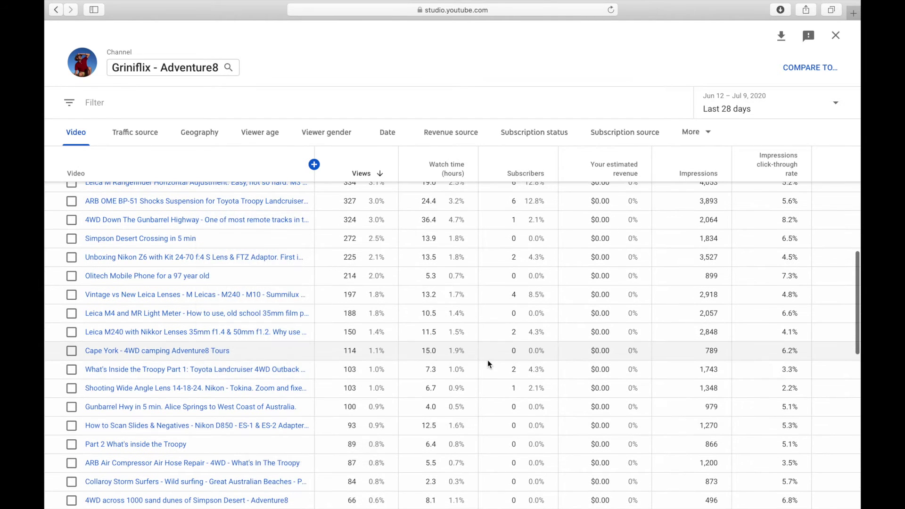
scroll(487, 360, up, 10)
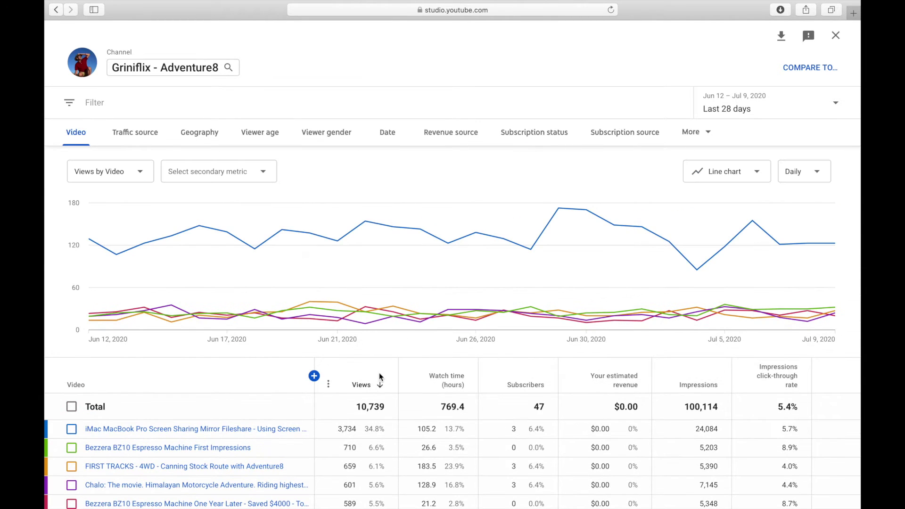
scroll(379, 372, down, 2)
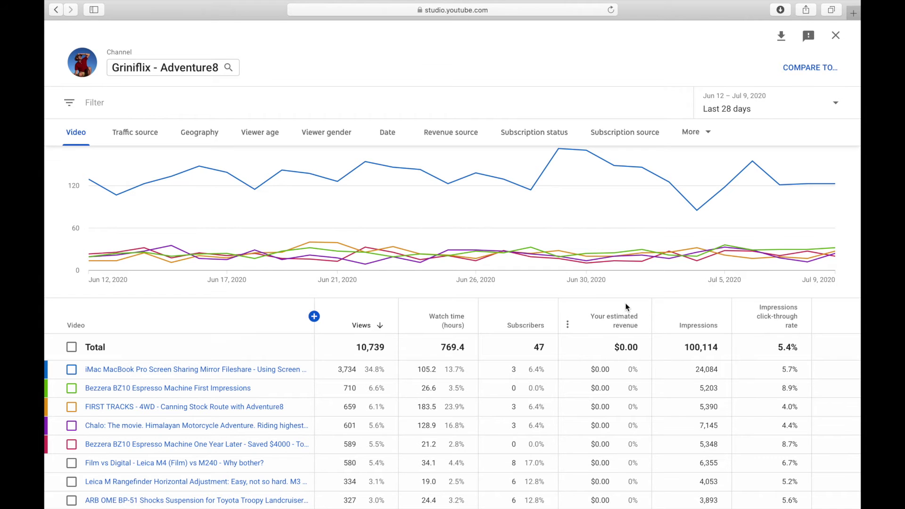
scroll(626, 307, down, 9)
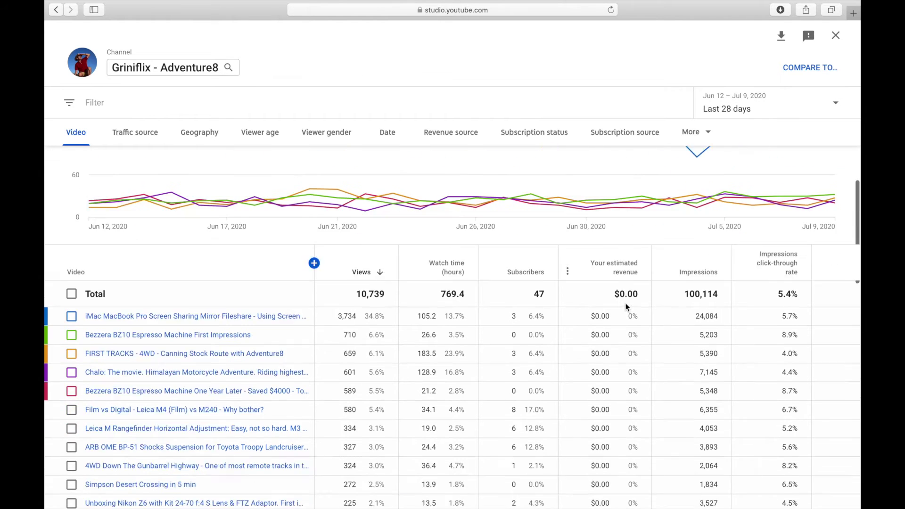
scroll(626, 307, up, 15)
scroll(626, 307, up, 2)
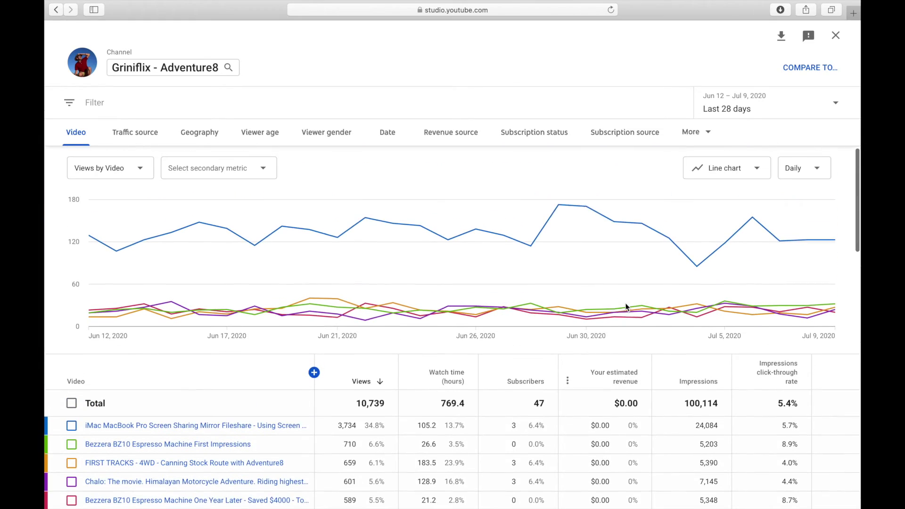
scroll(628, 353, down, 2)
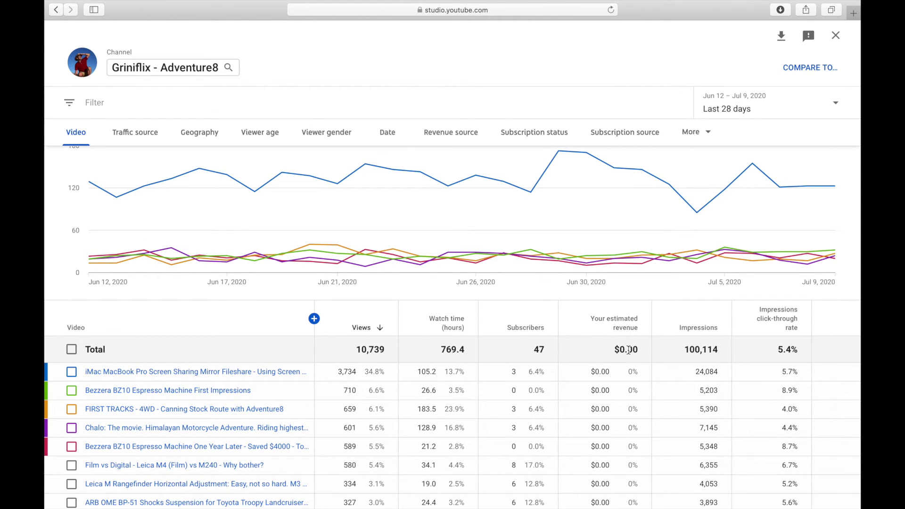
mouse_move(626, 319)
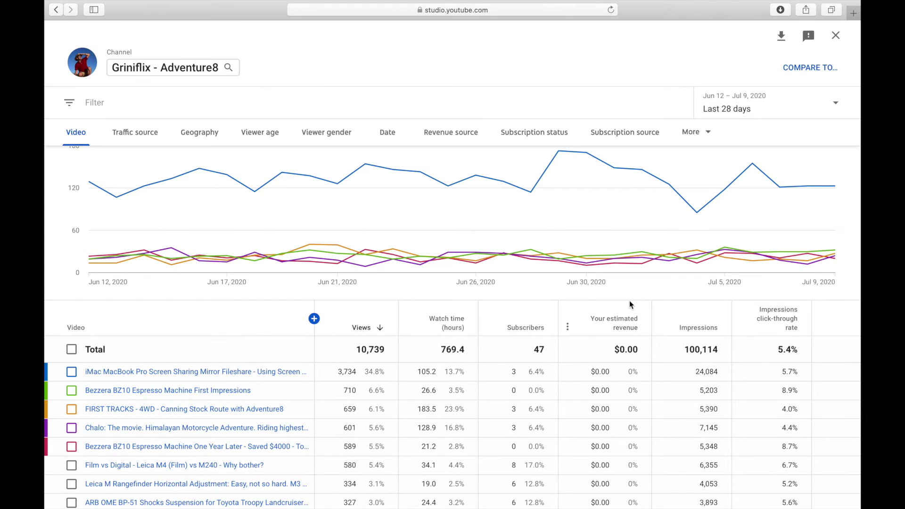
scroll(630, 304, down, 4)
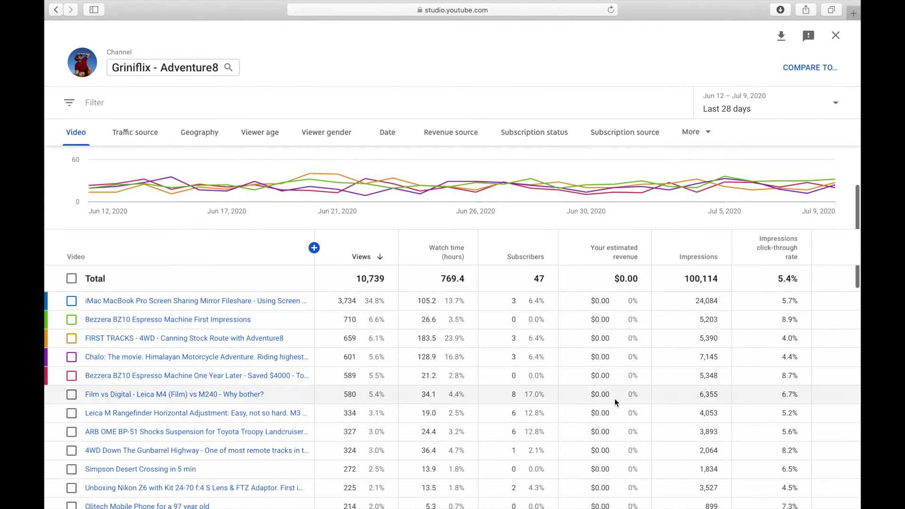
scroll(615, 411, down, 2)
scroll(615, 411, up, 5)
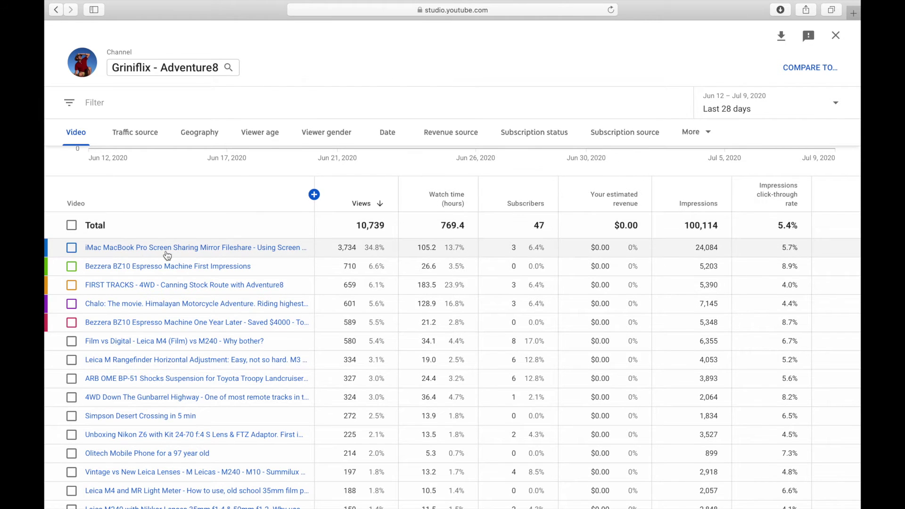
mouse_move(198, 254)
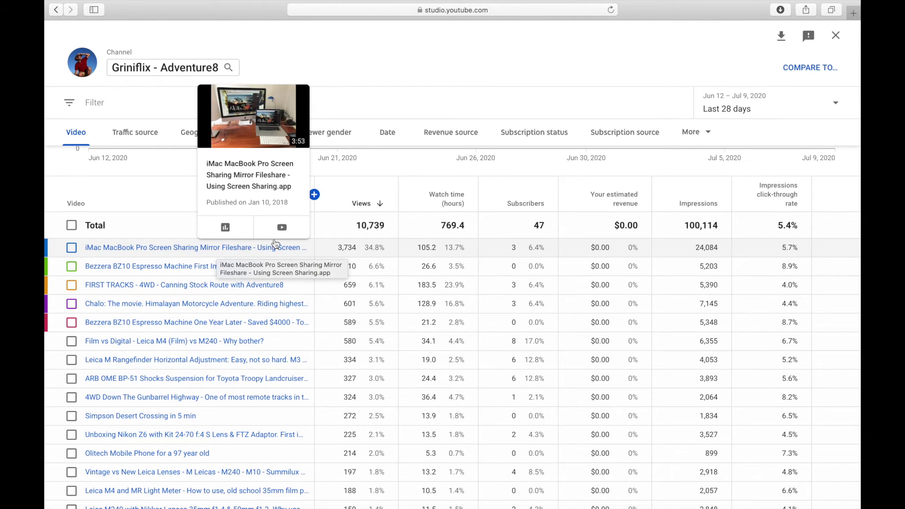
Sort the video report by watch time (hours) and look through the resulting ranking and chart.
click(436, 204)
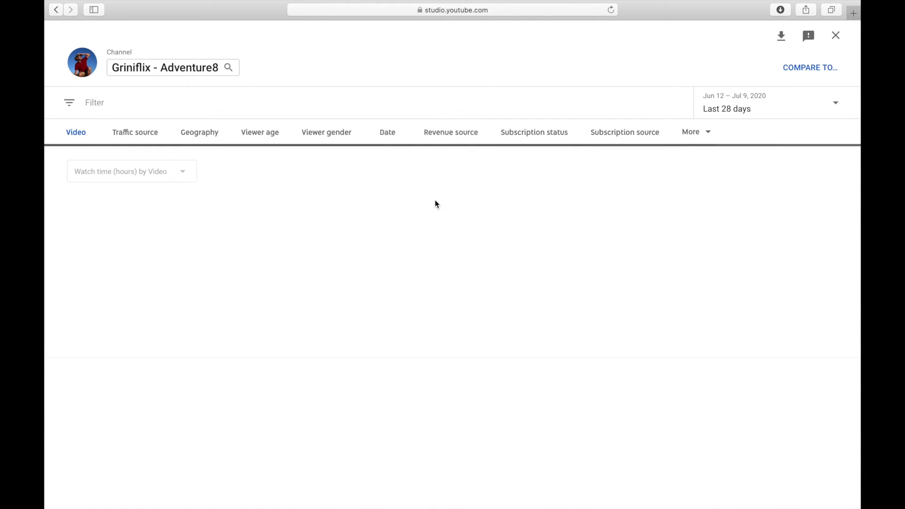
scroll(457, 338, down, 5)
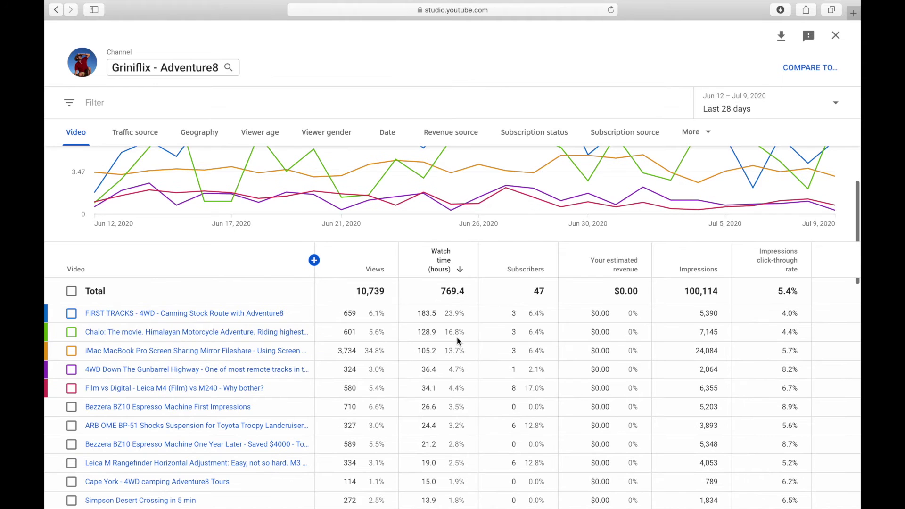
mouse_move(168, 320)
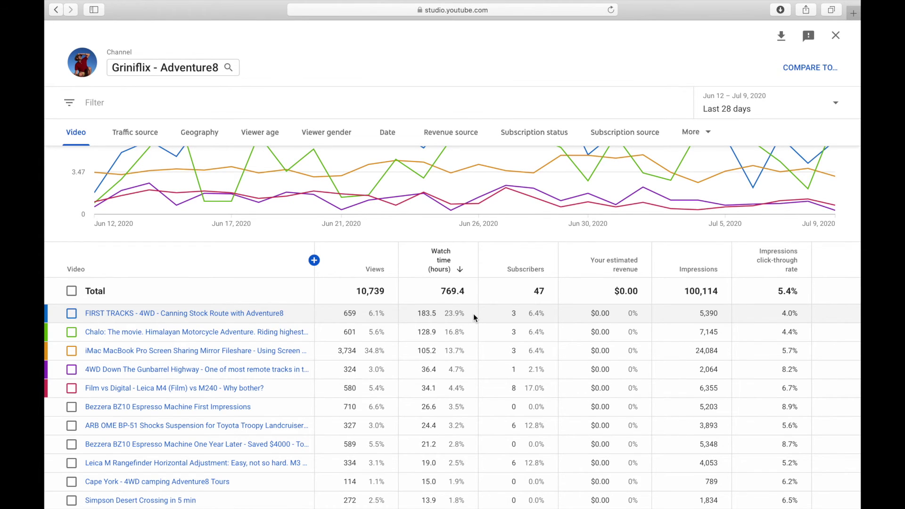
scroll(473, 313, down, 1)
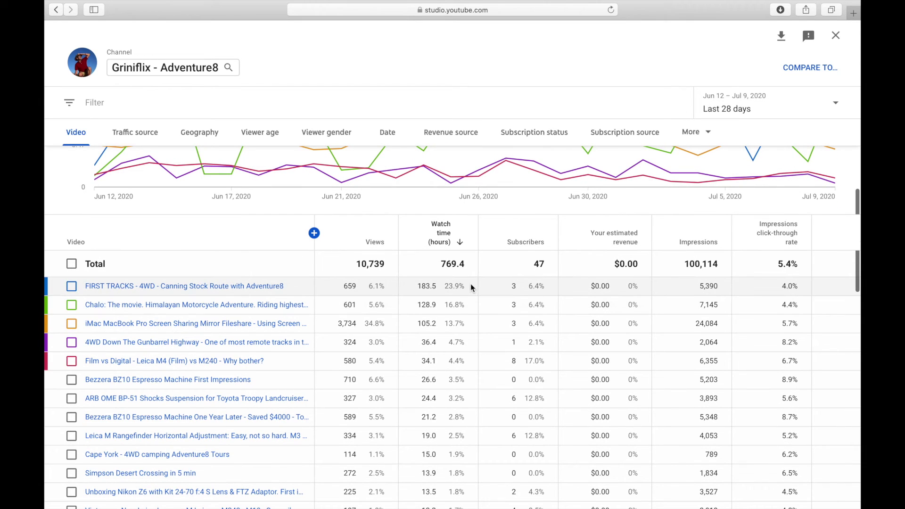
scroll(467, 288, down, 1)
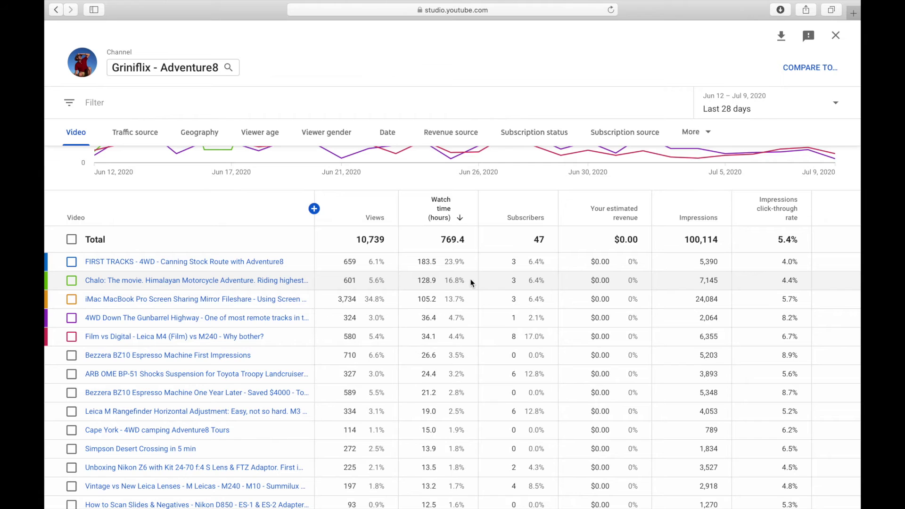
scroll(471, 283, down, 1)
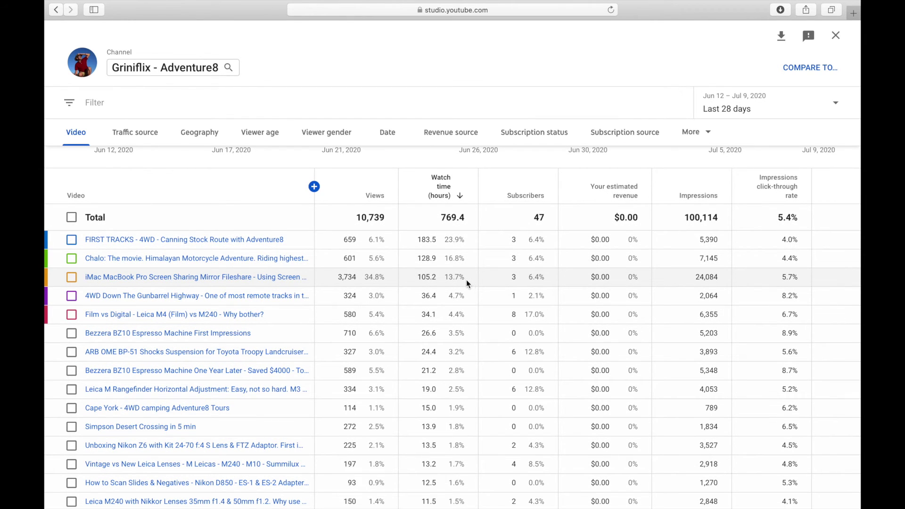
scroll(474, 283, down, 3)
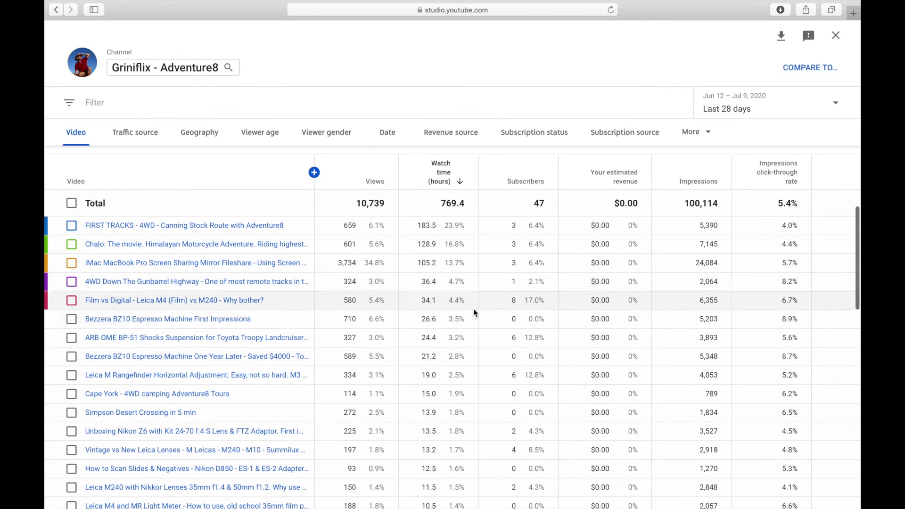
scroll(471, 454, up, 9)
scroll(472, 454, down, 8)
scroll(471, 453, down, 3)
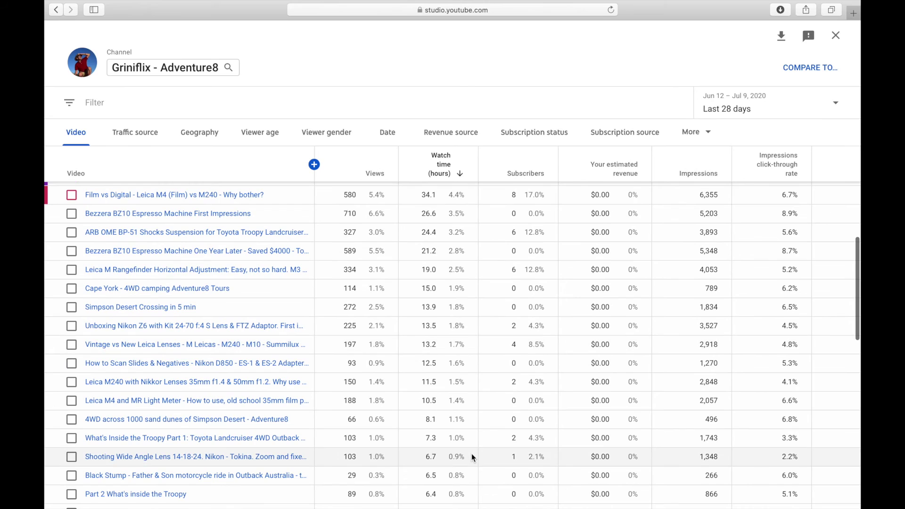
scroll(460, 246, up, 12)
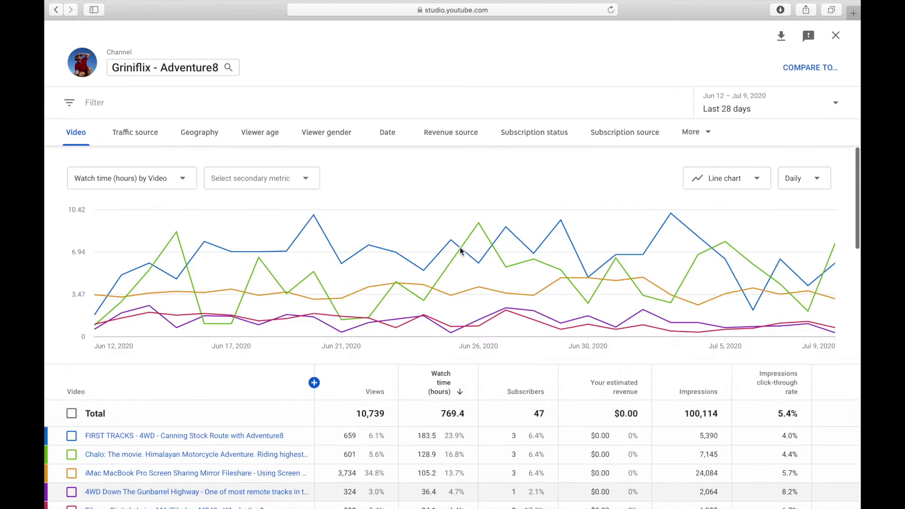